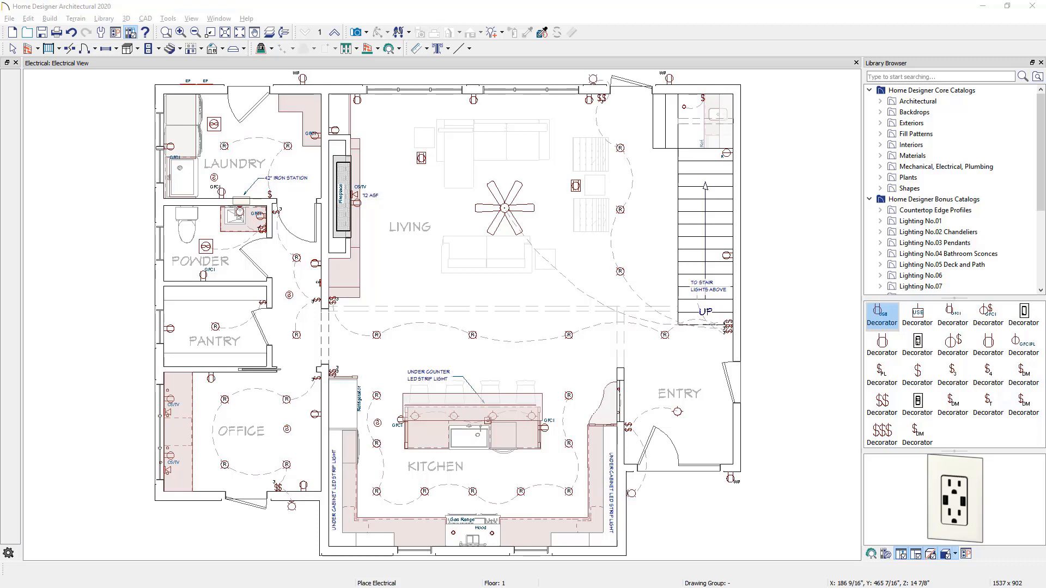
Browse the core catalog's lighting pendants and electrical categories, and the bonus catalogs through MEP No.3 Decorator Switches and Outlets
key("space")
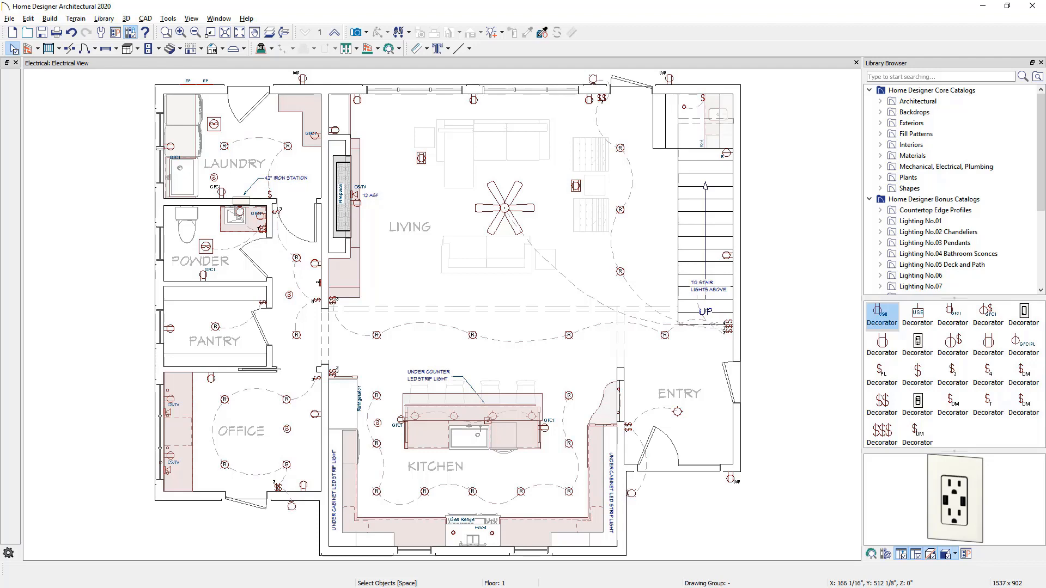
left_click(881, 102)
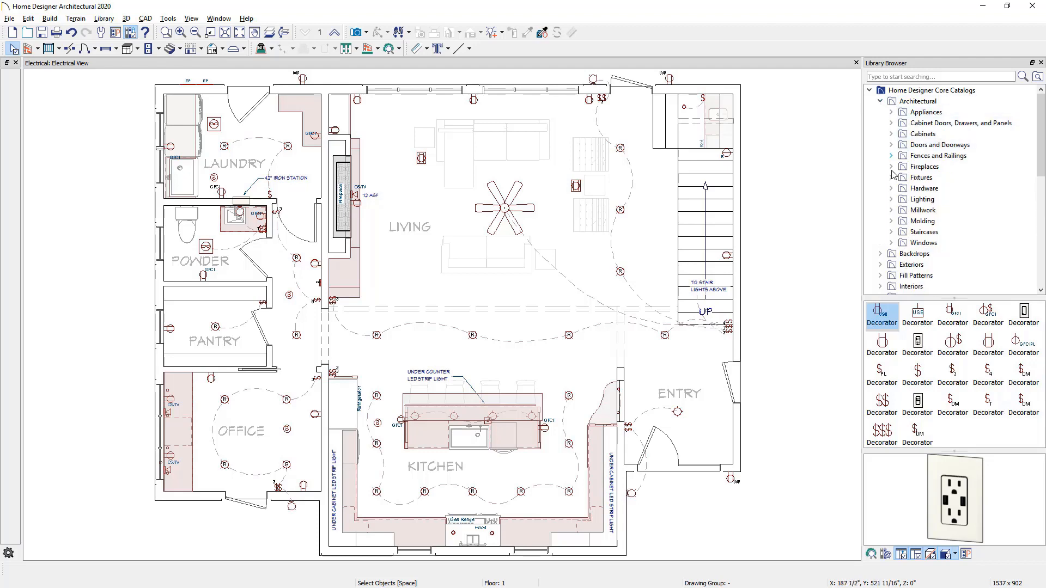
left_click(891, 200)
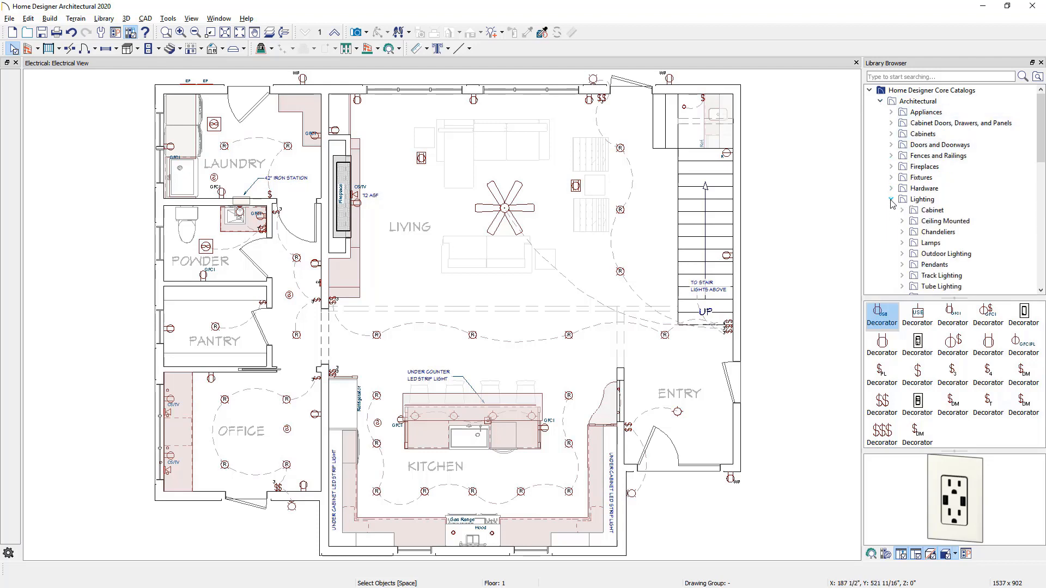
left_click(901, 265)
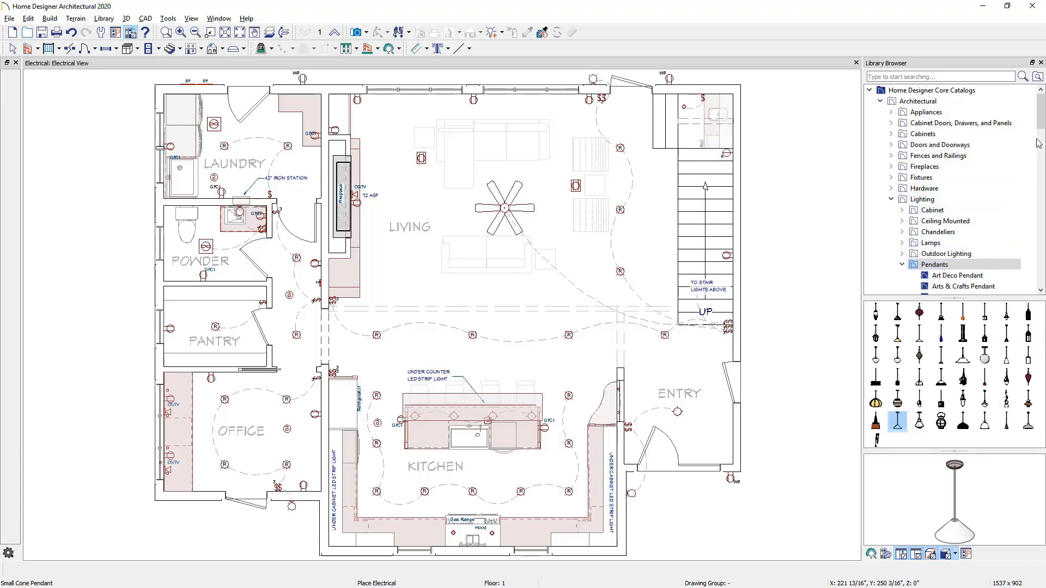
scroll(1043, 133, "down", 15)
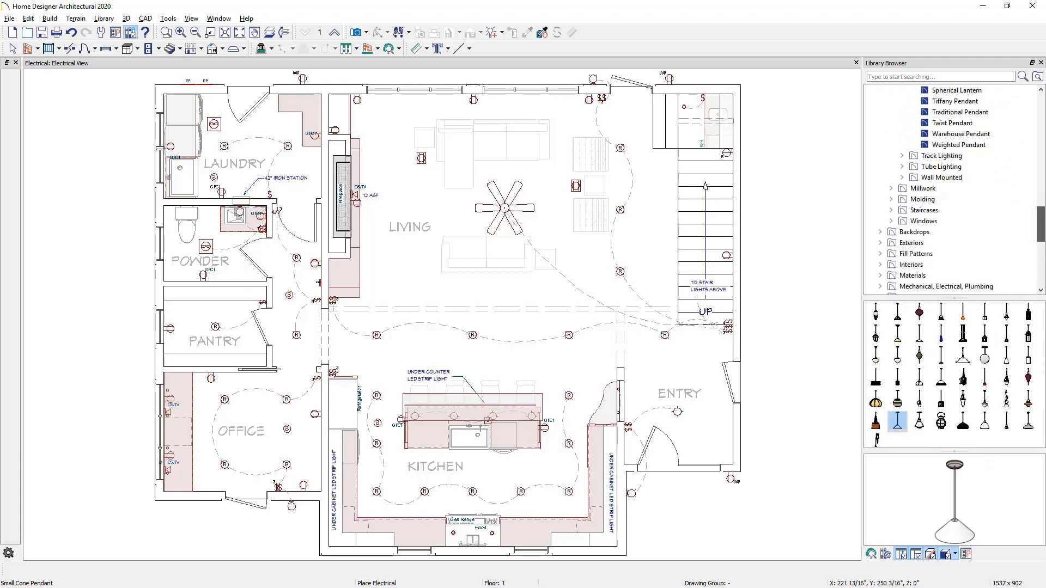
left_click(992, 288)
left_click(891, 233)
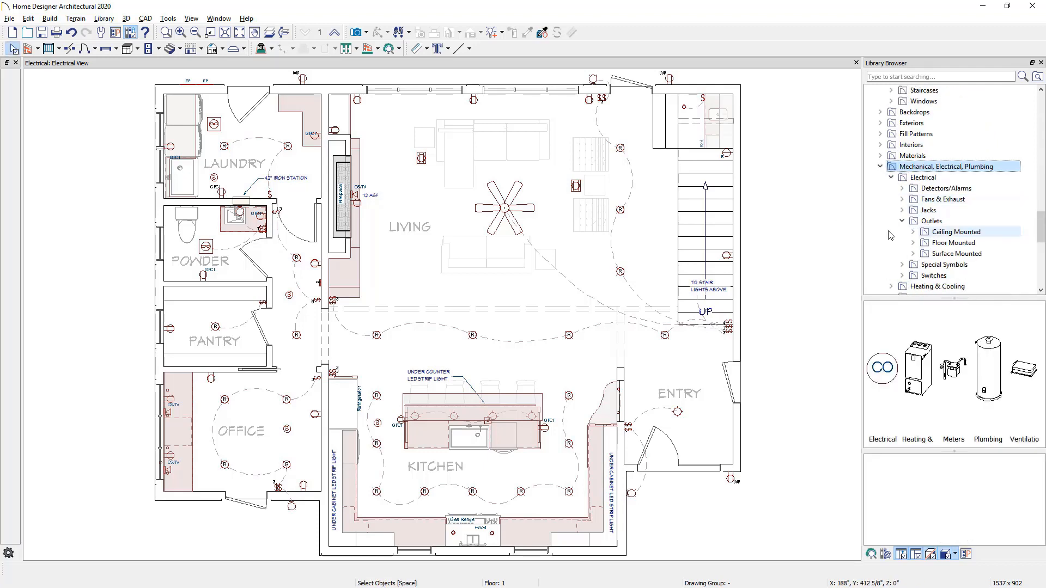
scroll(888, 231, "down", 4)
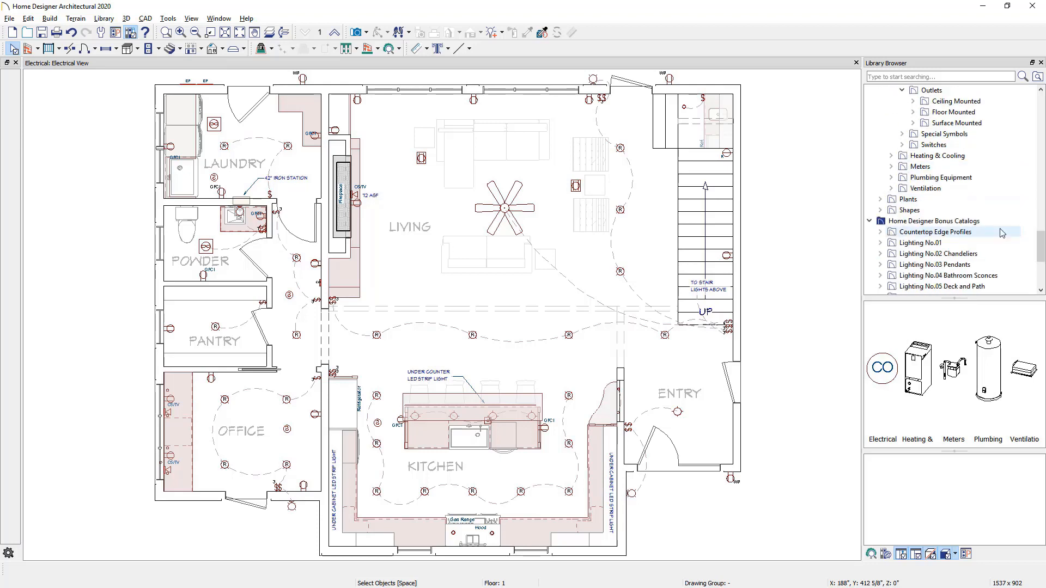
left_click(974, 224)
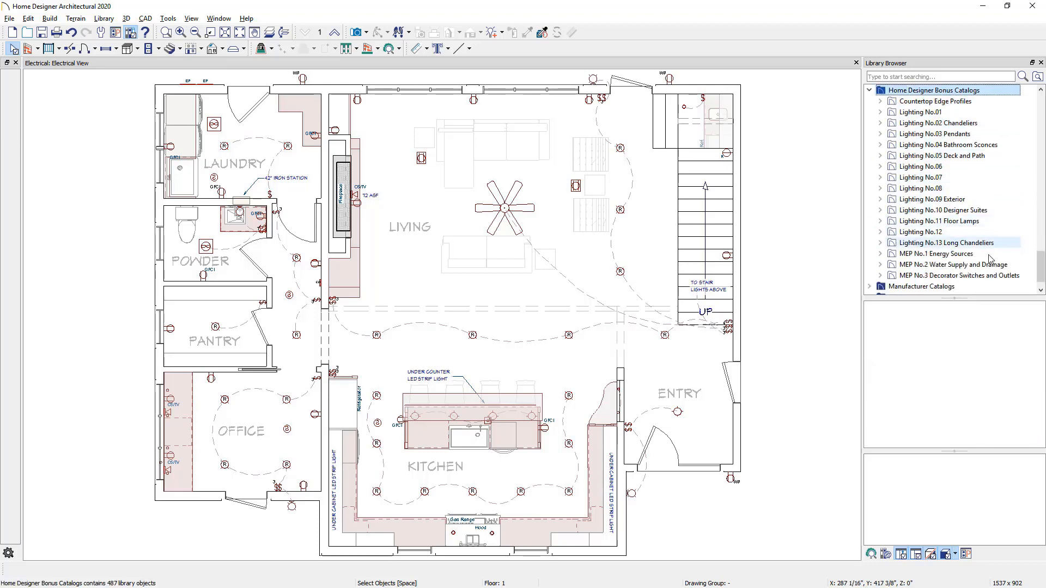
left_click(1002, 277)
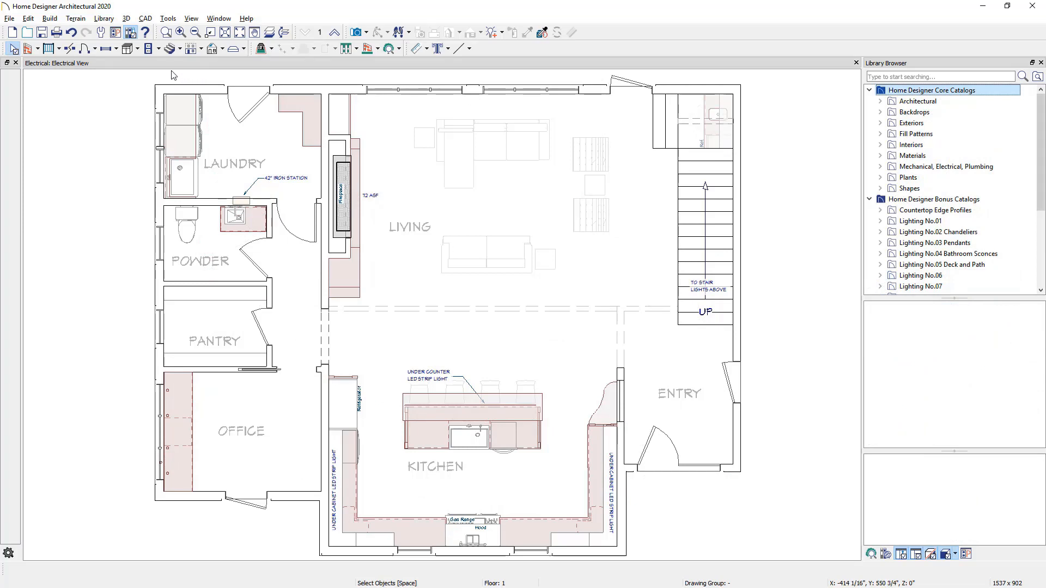
Place a ceiling light in the office, a wall light on its wall shared with the kitchen, and an exterior light outside the kitchen wall
left_click(158, 49)
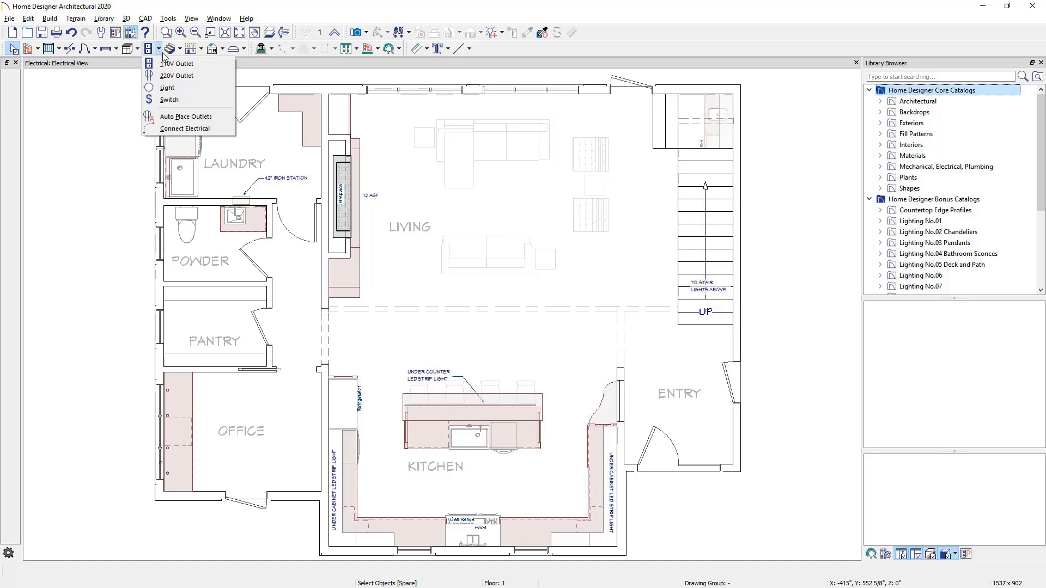
left_click(185, 89)
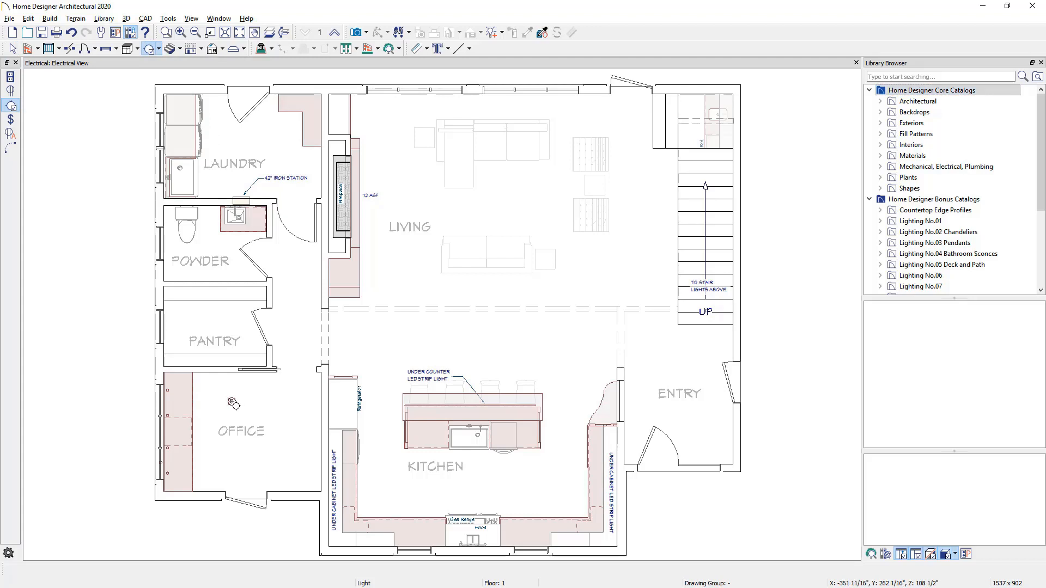
left_click(232, 402)
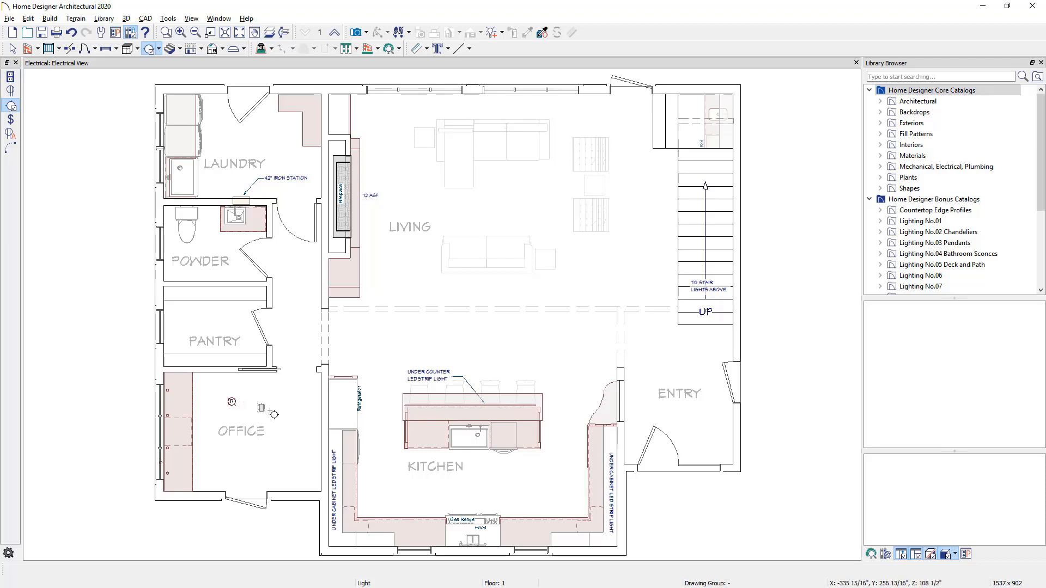
left_click(317, 409)
left_click(314, 533)
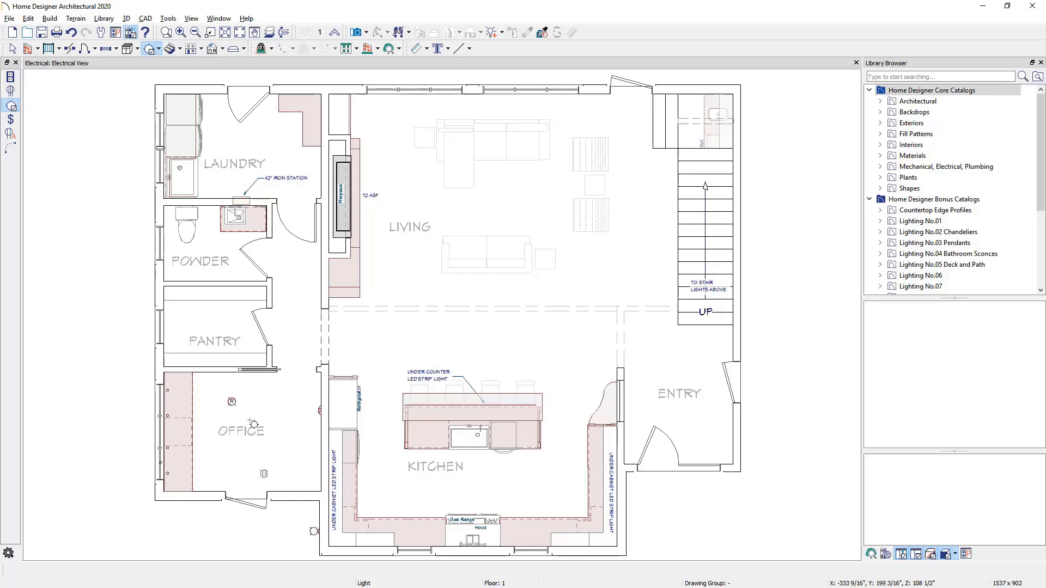
Place 110V outlets on the office wall shared with the kitchen, on the office floor, and on the exterior wall near the office door
left_click(158, 50)
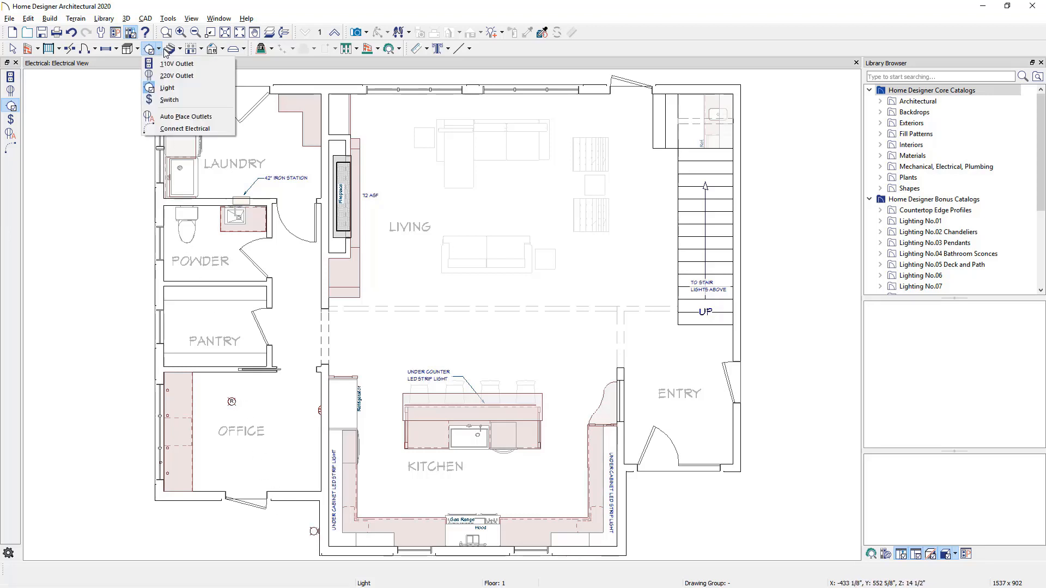
left_click(202, 64)
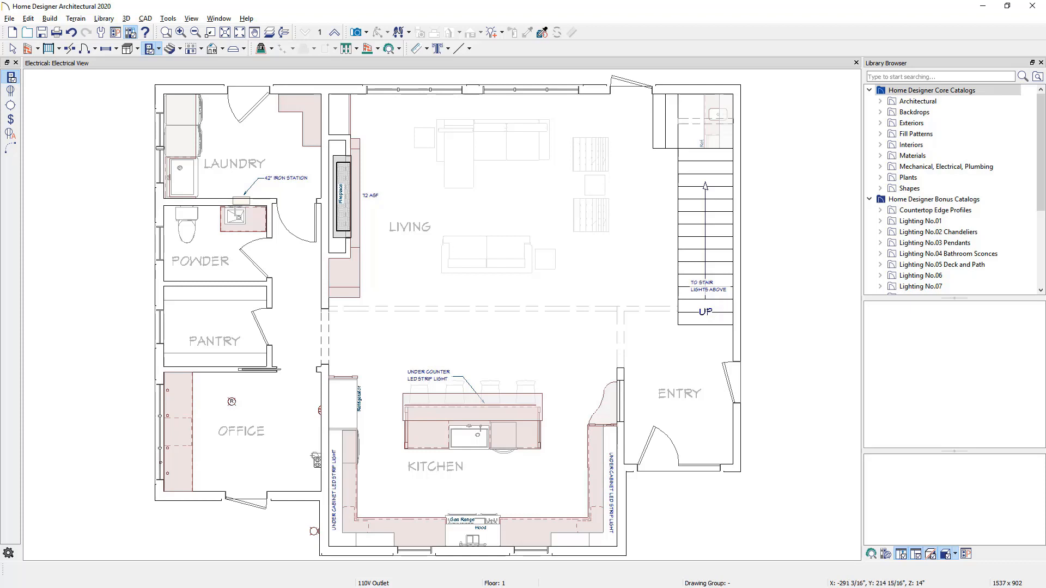
left_click(315, 456)
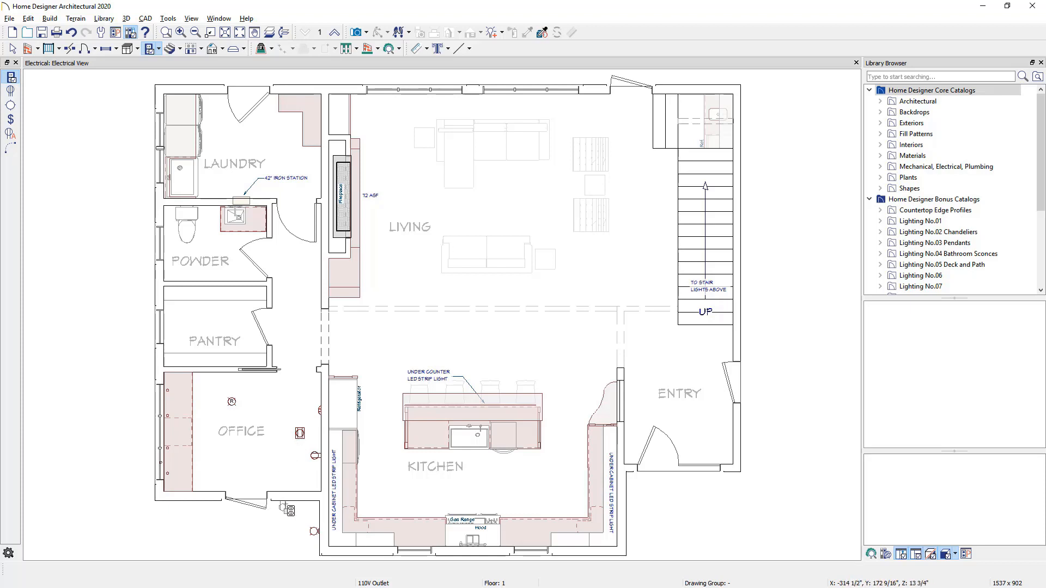
left_click(283, 507)
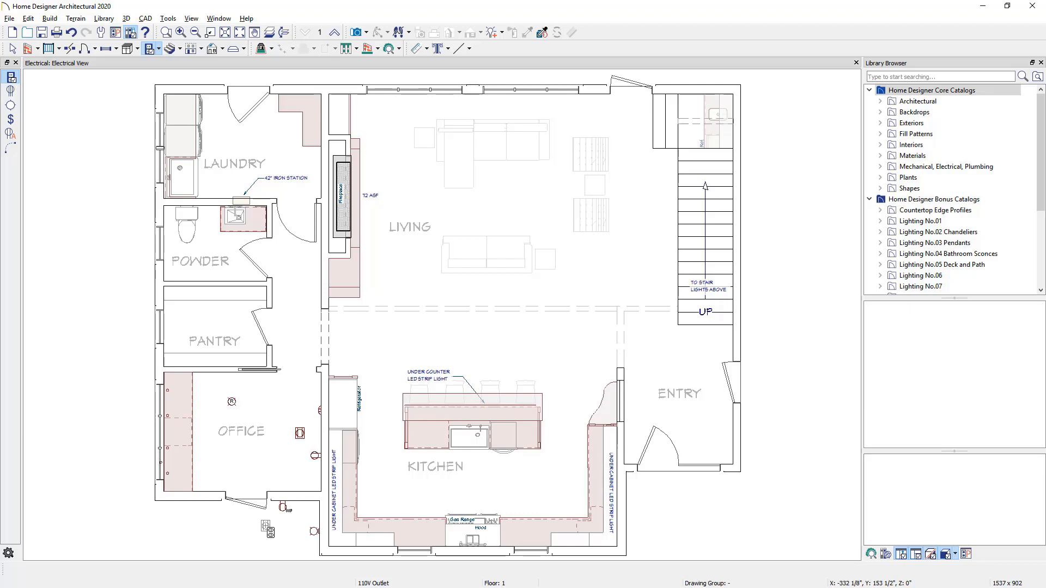
Automatically place outlets throughout the open kitchen, living and entry area
left_click(158, 48)
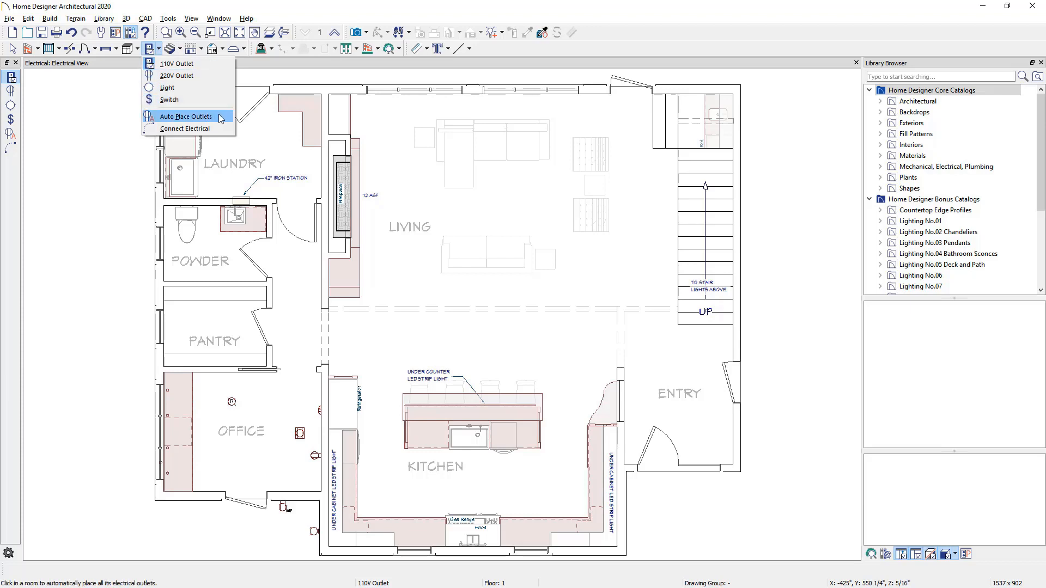
left_click(185, 116)
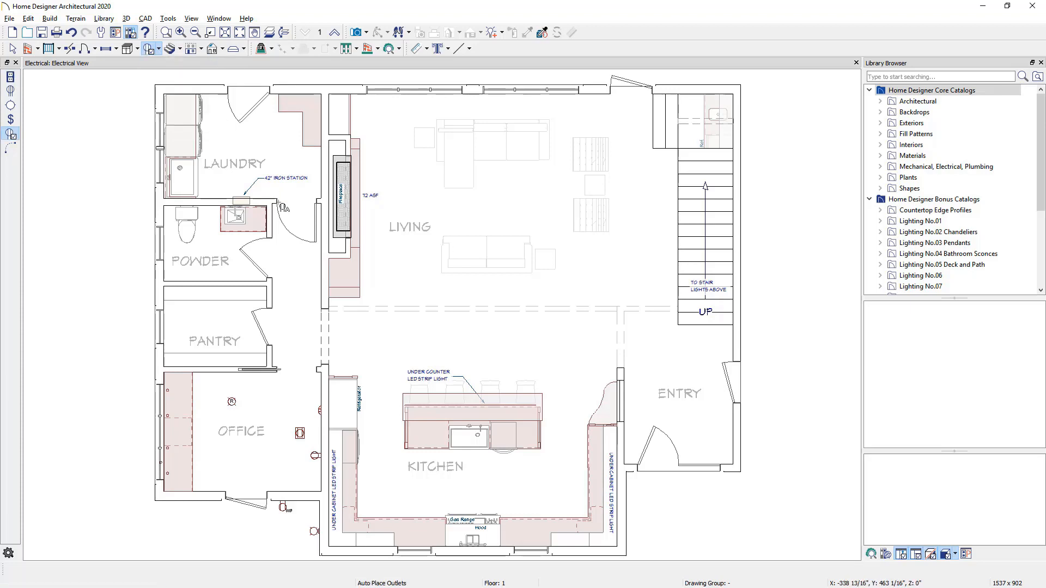
left_click(378, 428)
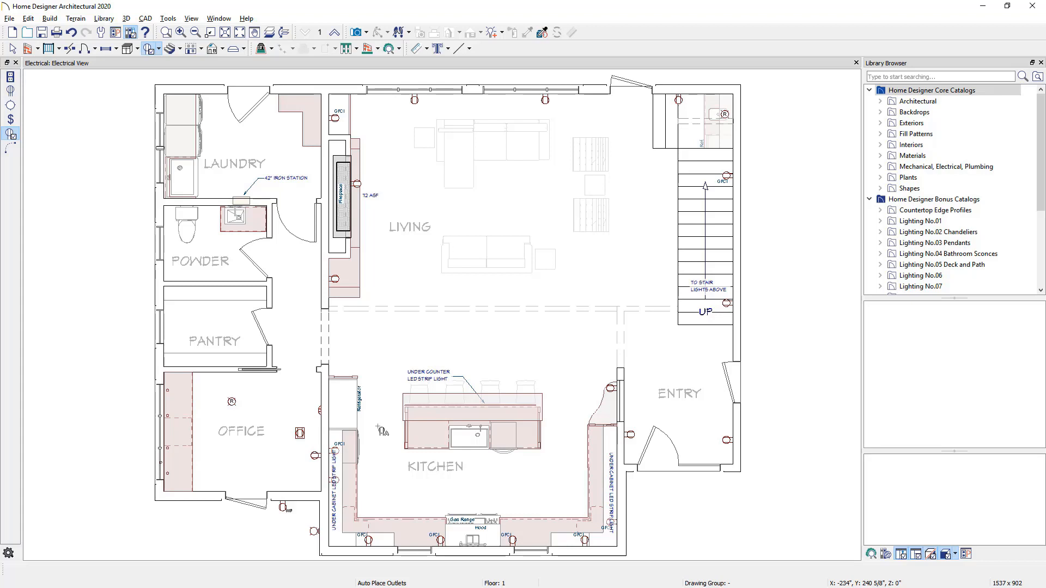
Create a full camera view facing the kitchen range wall and move the two backsplash outlets beside the range to the far sides of the windows
left_click(367, 33)
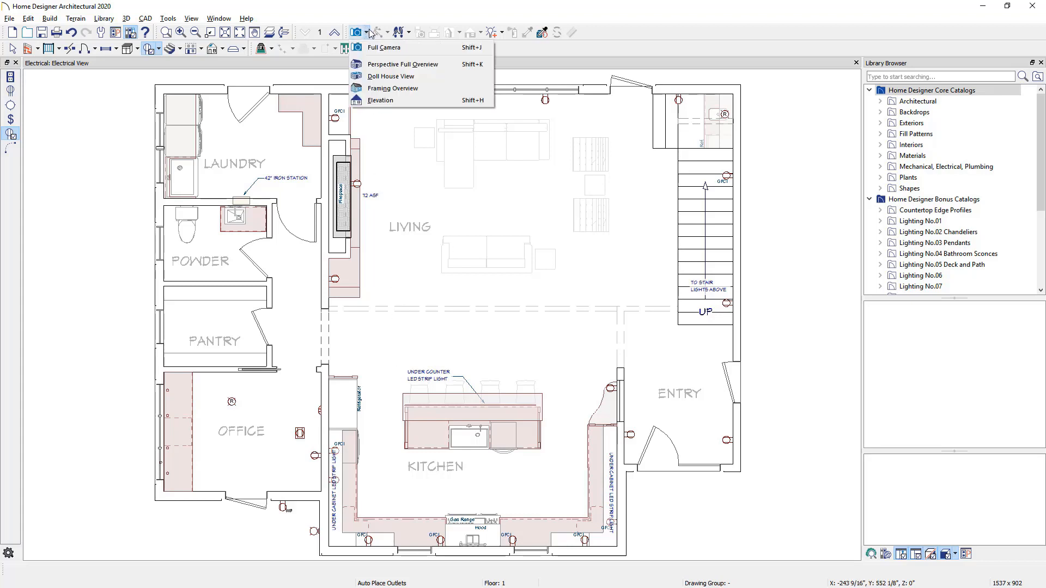
left_click(382, 47)
left_click_drag(519, 297, 514, 335)
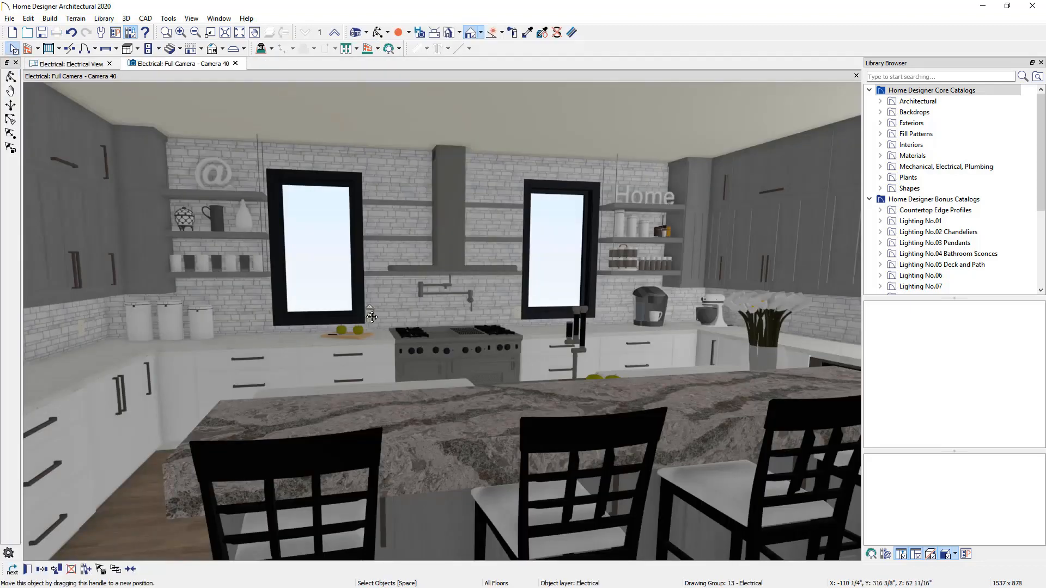
left_click_drag(372, 318, 251, 317)
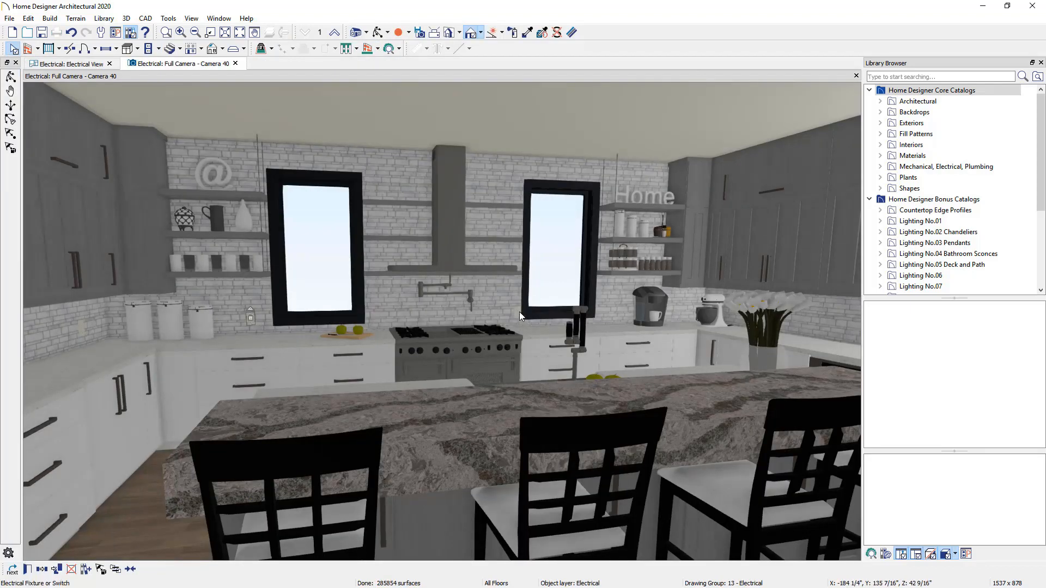
left_click_drag(519, 313, 611, 314)
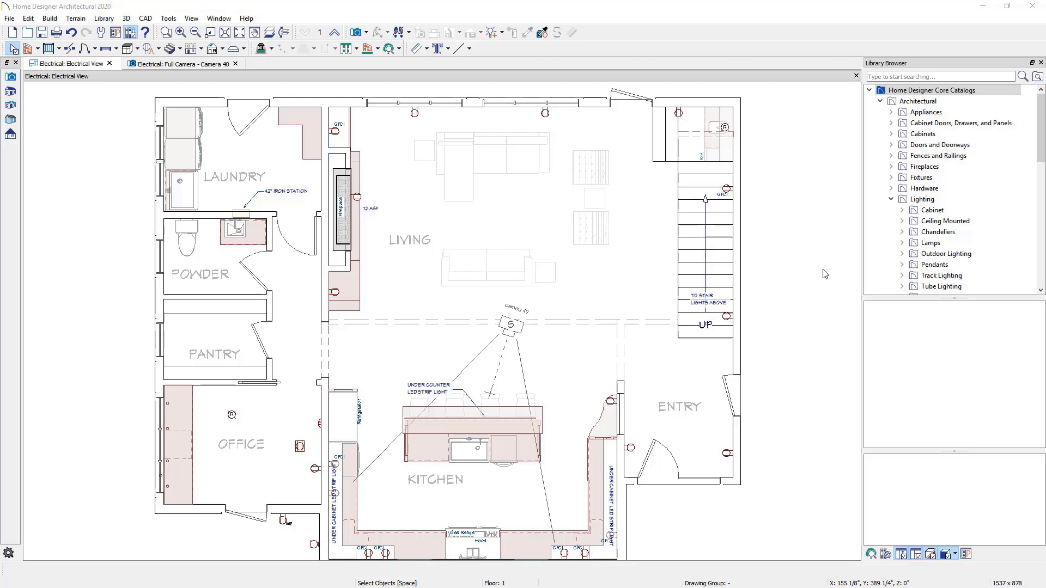
Place a row of four Small Cone Pendant lights over the kitchen island in the floor plan
left_click(934, 264)
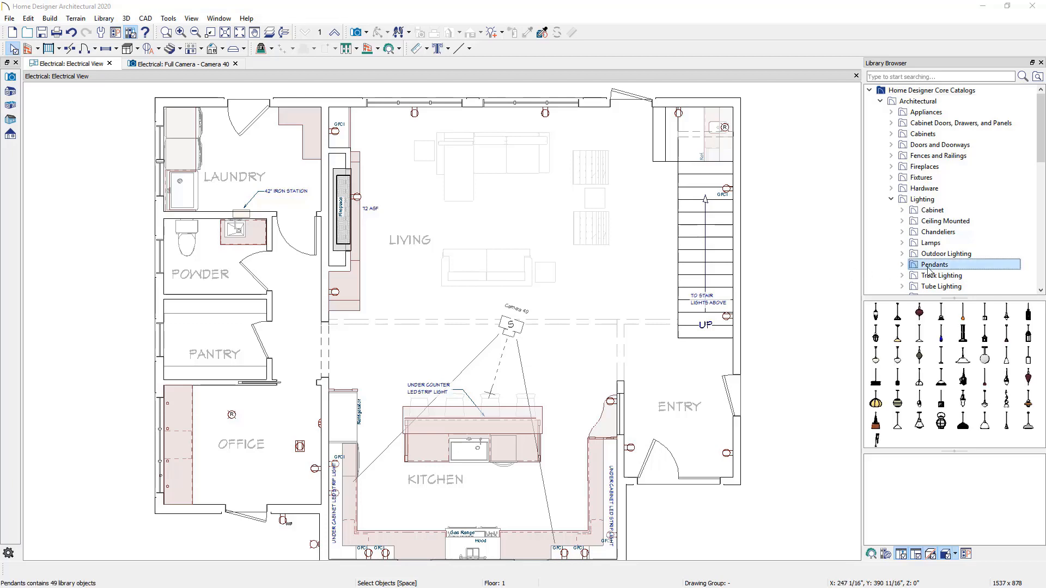
left_click(898, 422)
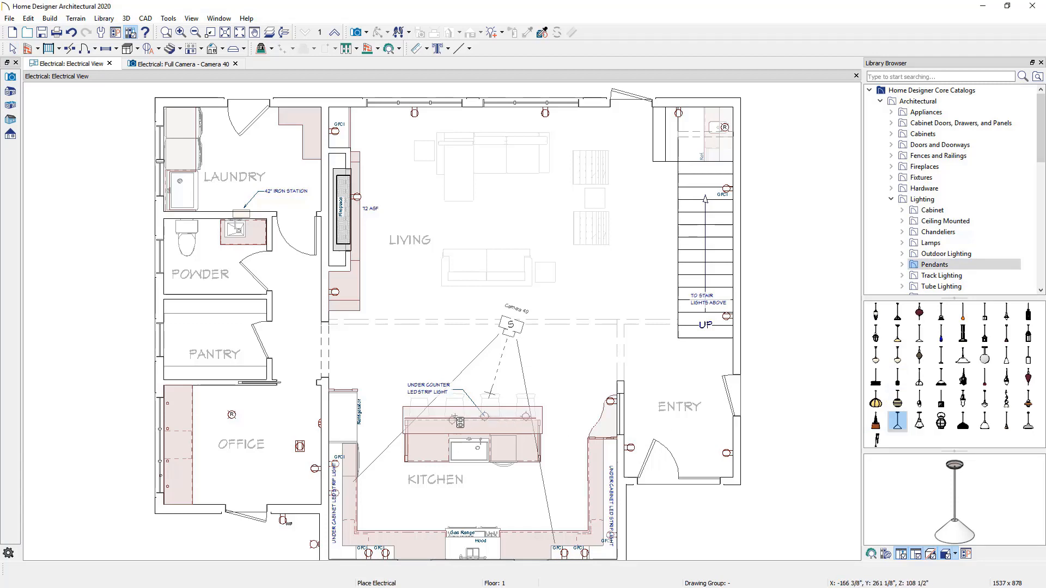
left_click(454, 416)
left_click(429, 416)
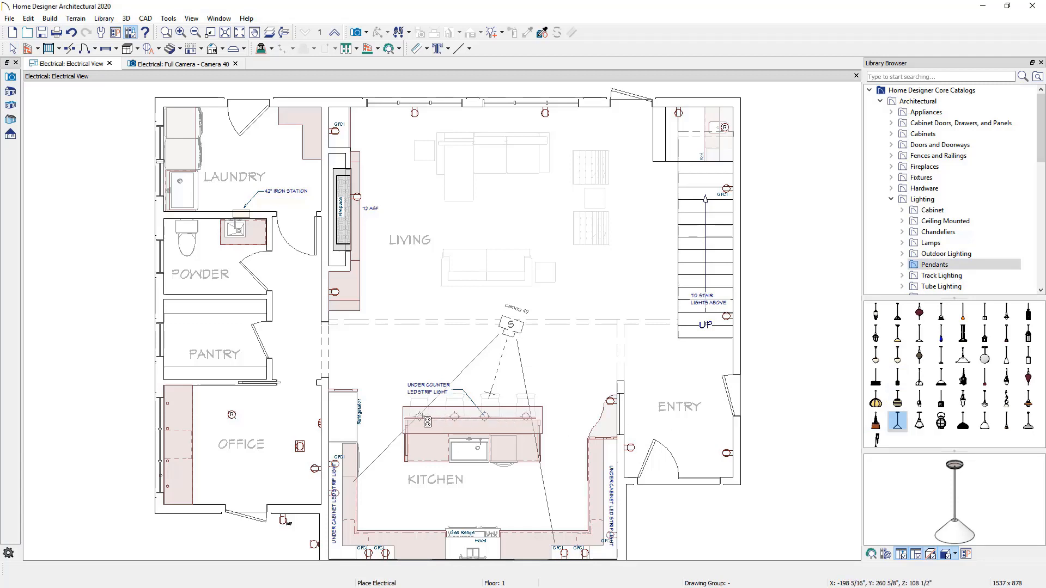
In the kitchen camera view, stretch the closest island pendant downward to a height of about 41 inches
key("ctrl+Tab")
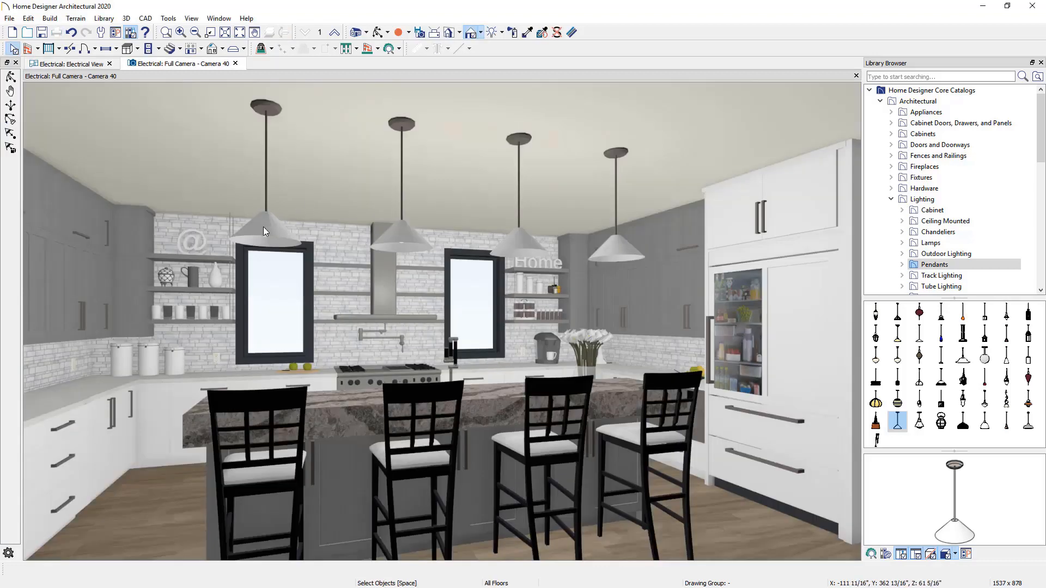
left_click(264, 227)
left_click_drag(265, 247, 267, 287)
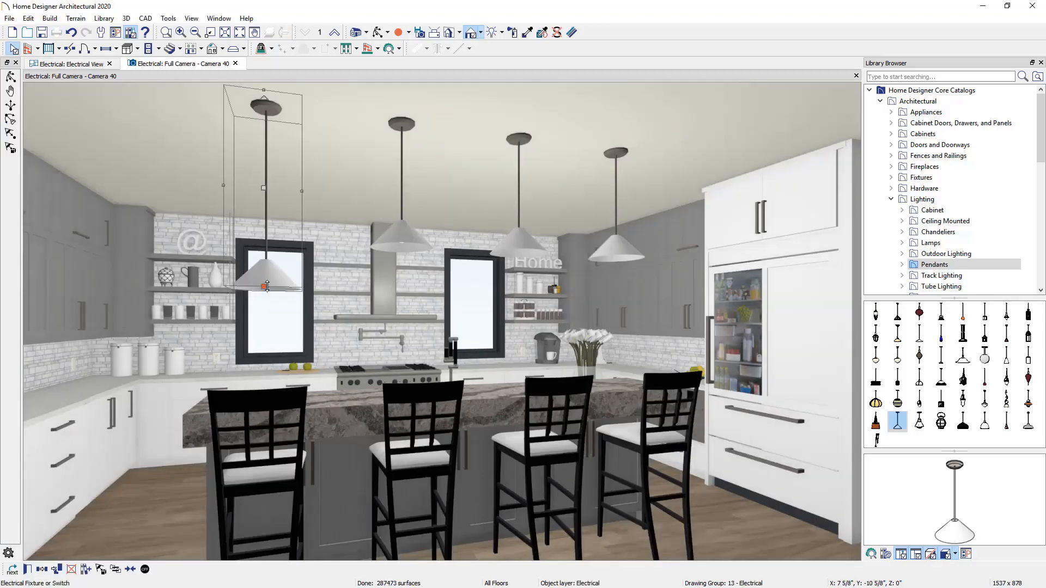
Review the pendant's size settings and light source data in its specification, and close it without changes
left_click(32, 569)
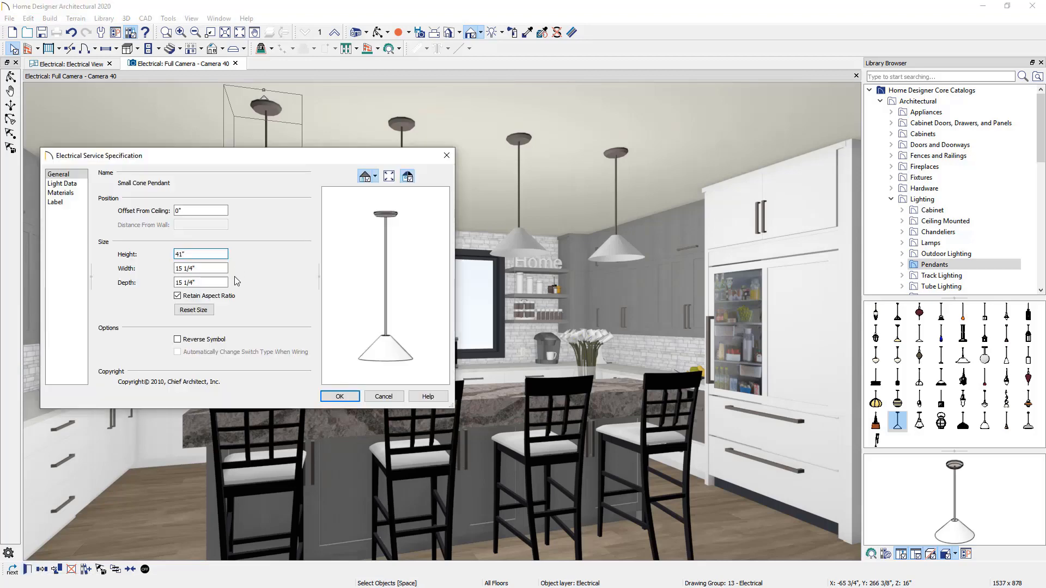
left_click(79, 185)
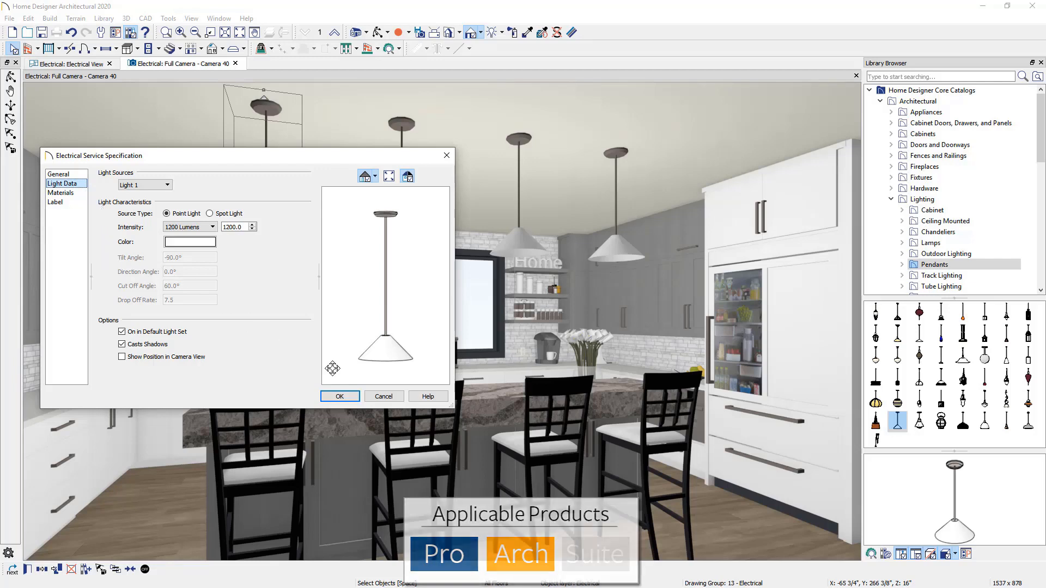
left_click(427, 397)
Place a five-blade Classic ceiling fan from the Ceiling Fans library in the middle of the living room
left_click_drag(937, 216, 940, 355)
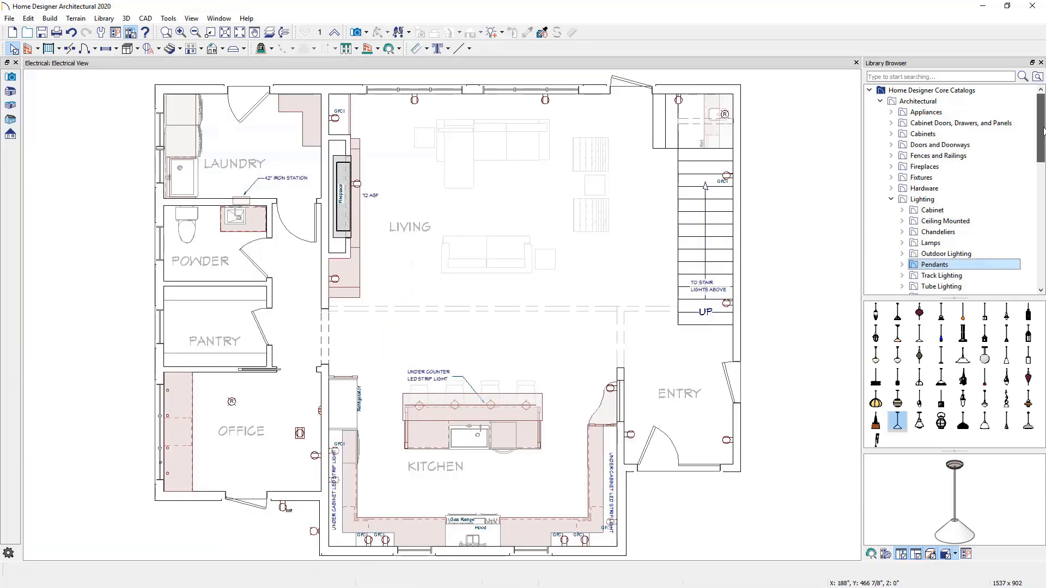
left_click_drag(1037, 128, 1036, 204)
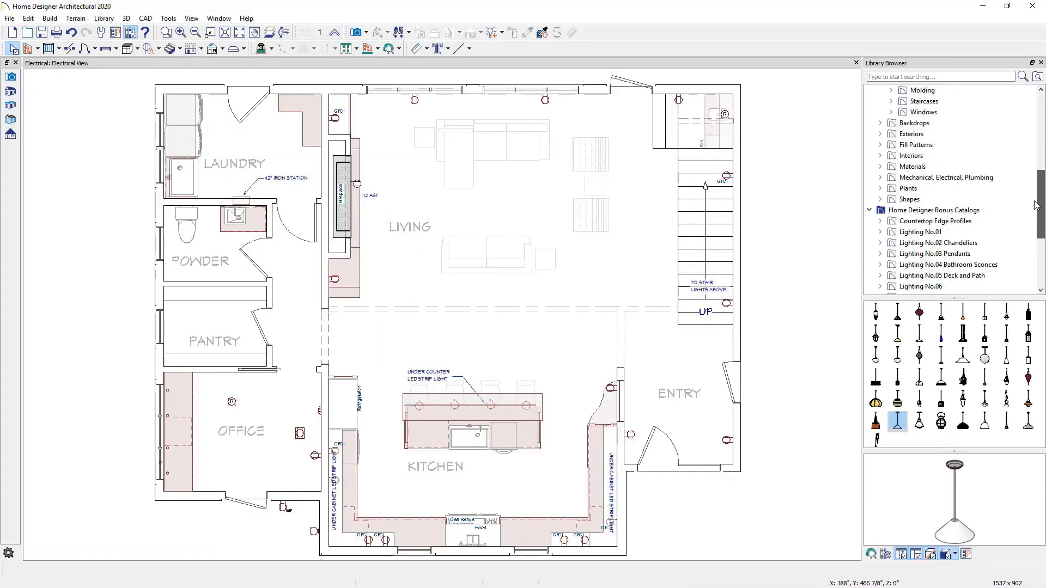
left_click(880, 178)
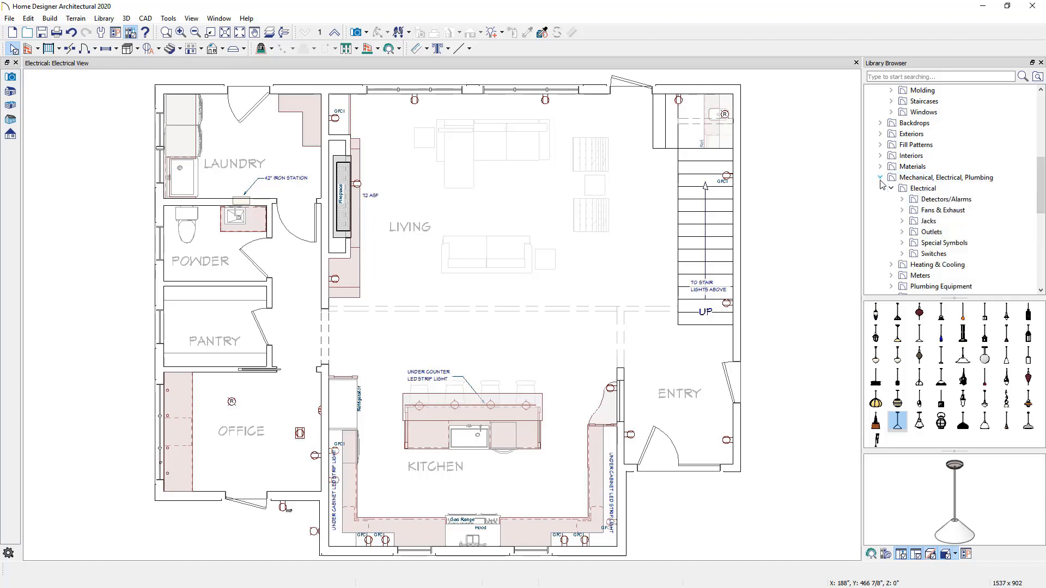
left_click(902, 210)
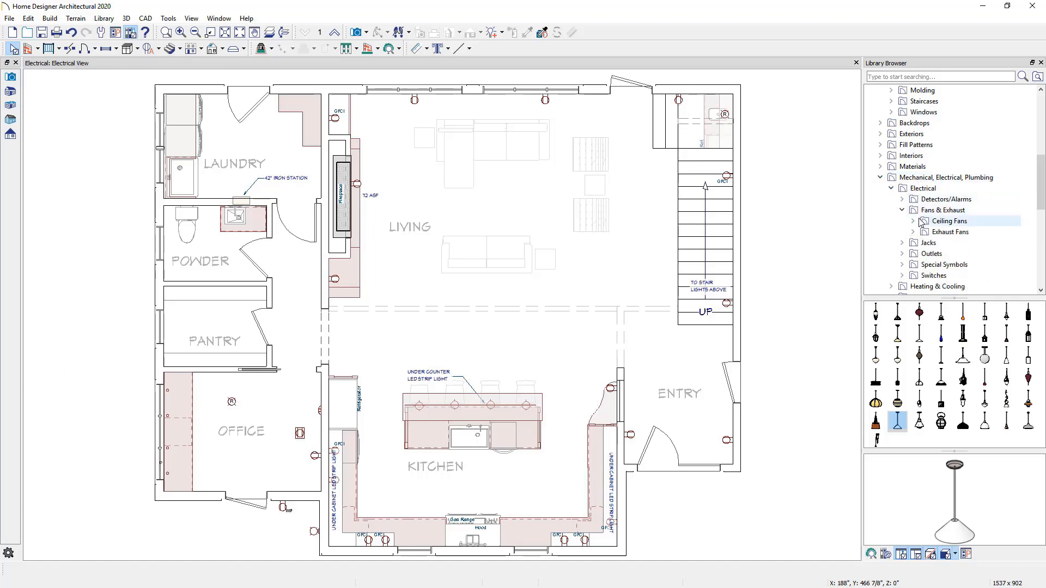
left_click(923, 223)
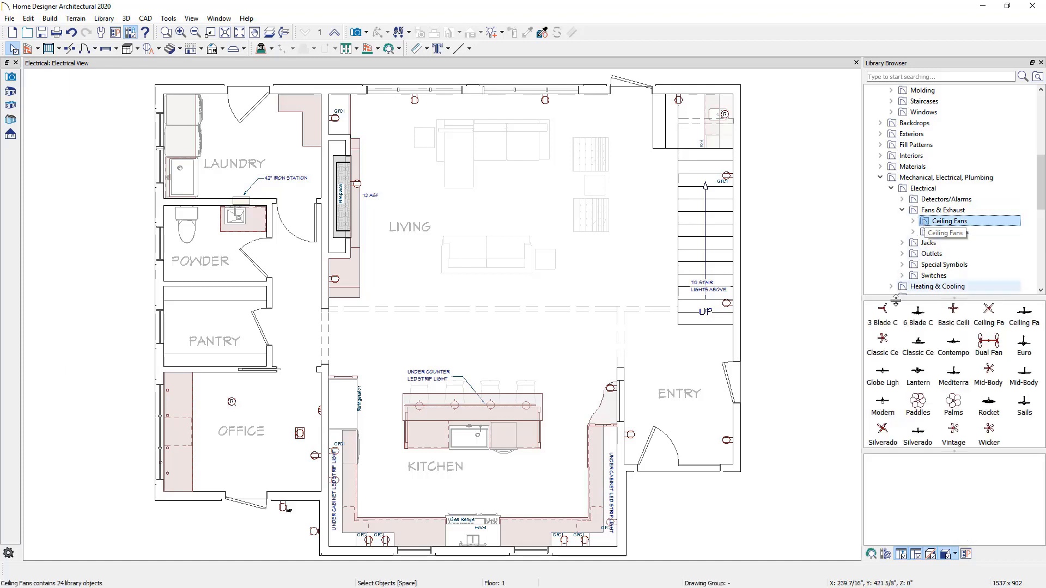
left_click(886, 340)
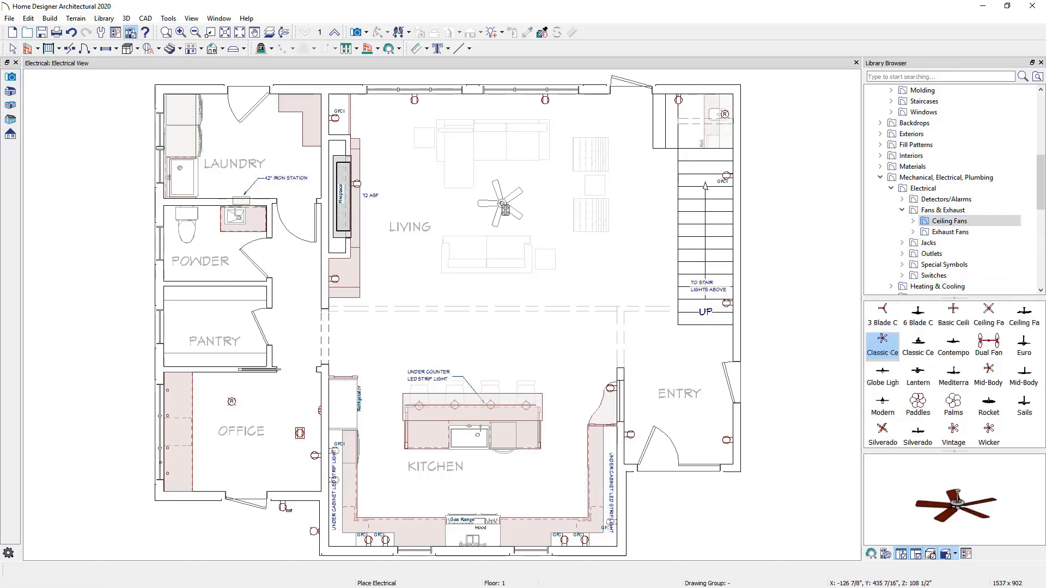
left_click(502, 204)
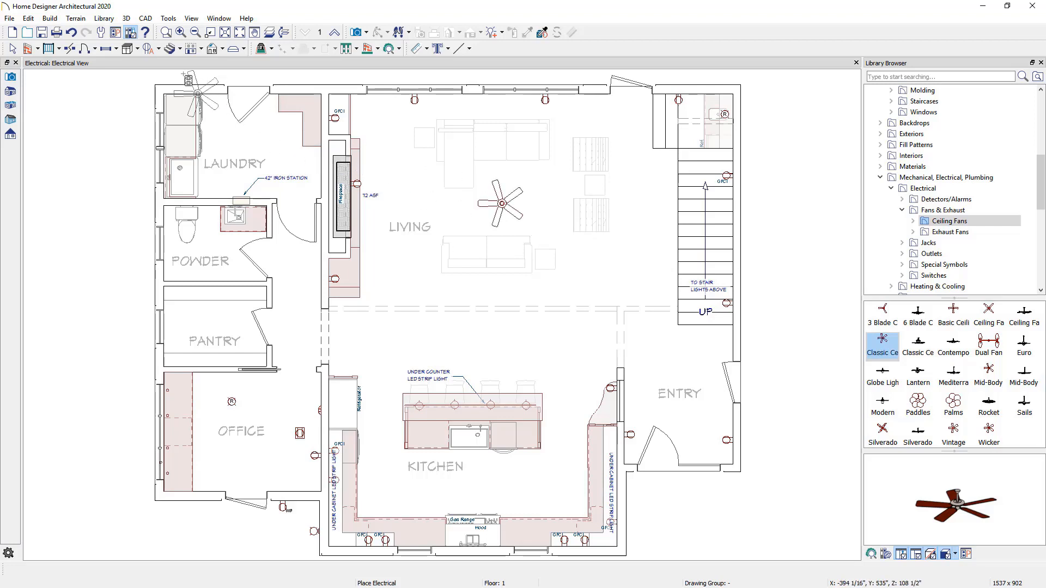
Place two wall switches, one beside the living room's exterior door and one on the entry's exterior wall below the stairs
left_click(158, 48)
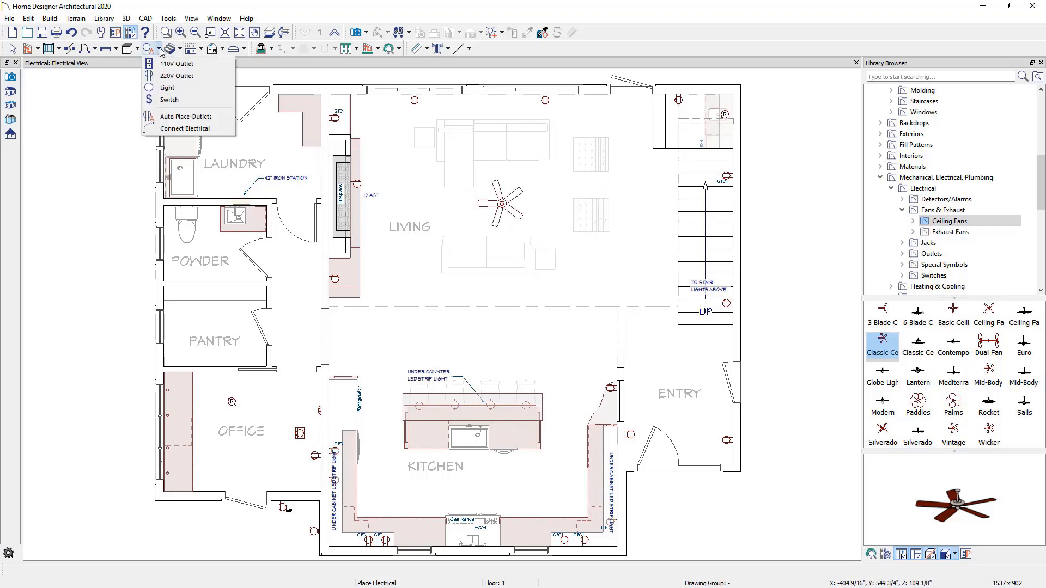
left_click(164, 102)
left_click(603, 101)
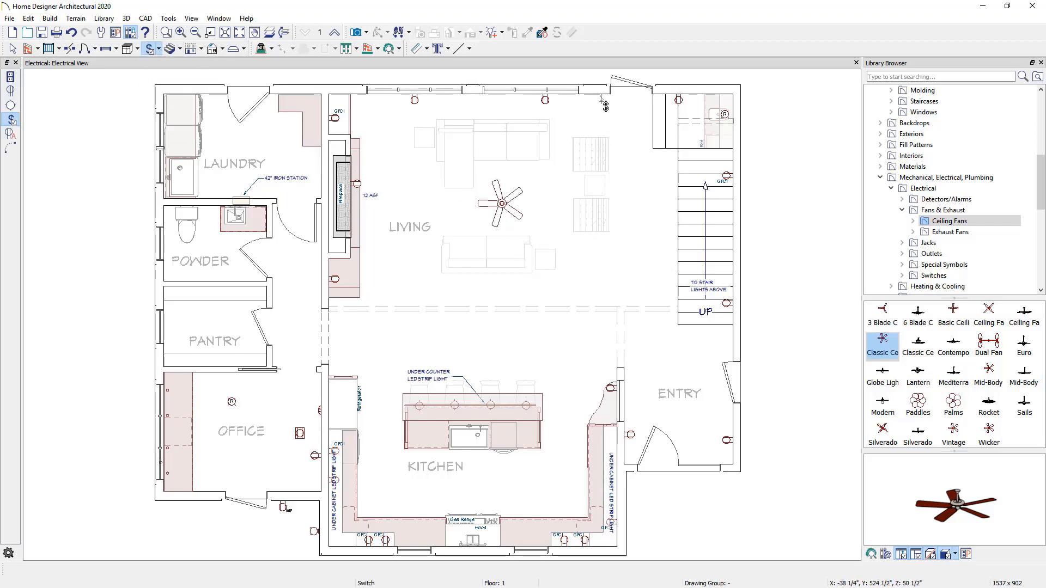
left_click(731, 336)
Wire the living room ceiling fan to both the switch by the exterior door and the entry wall switch using Connect Electrical
left_click(158, 48)
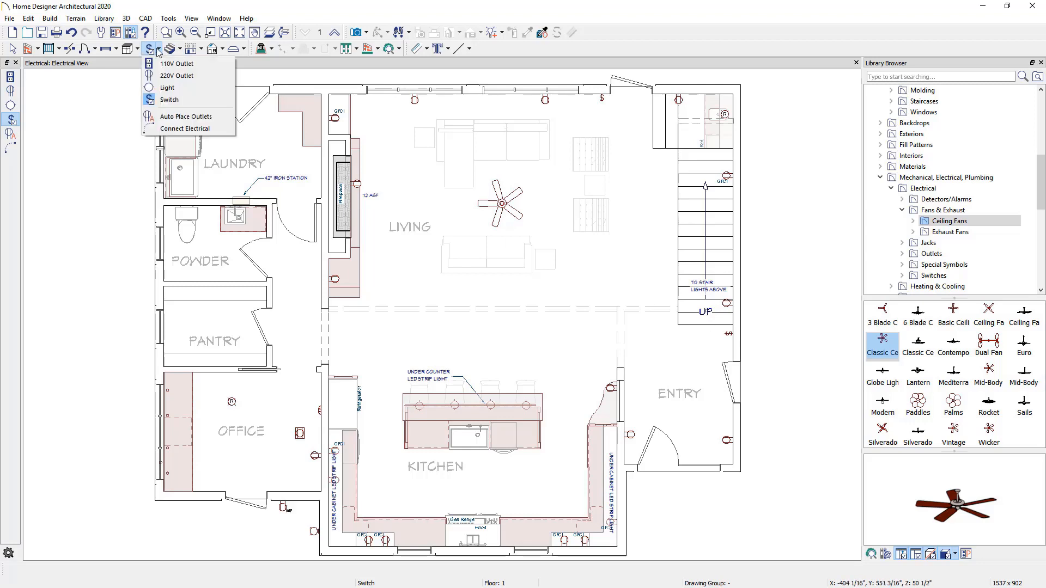
left_click(185, 128)
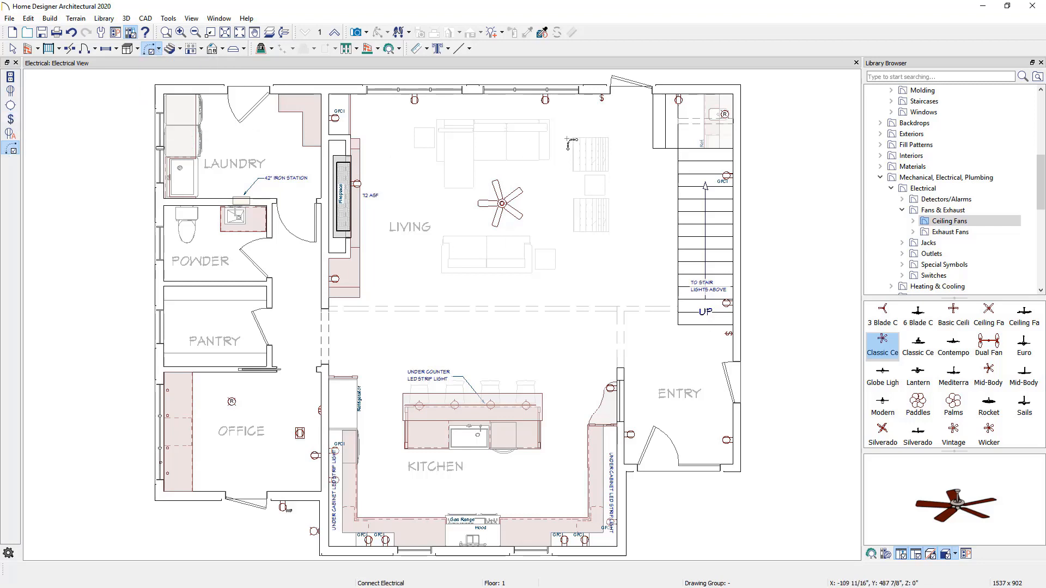
left_click_drag(602, 102, 502, 203)
left_click_drag(506, 209, 732, 336)
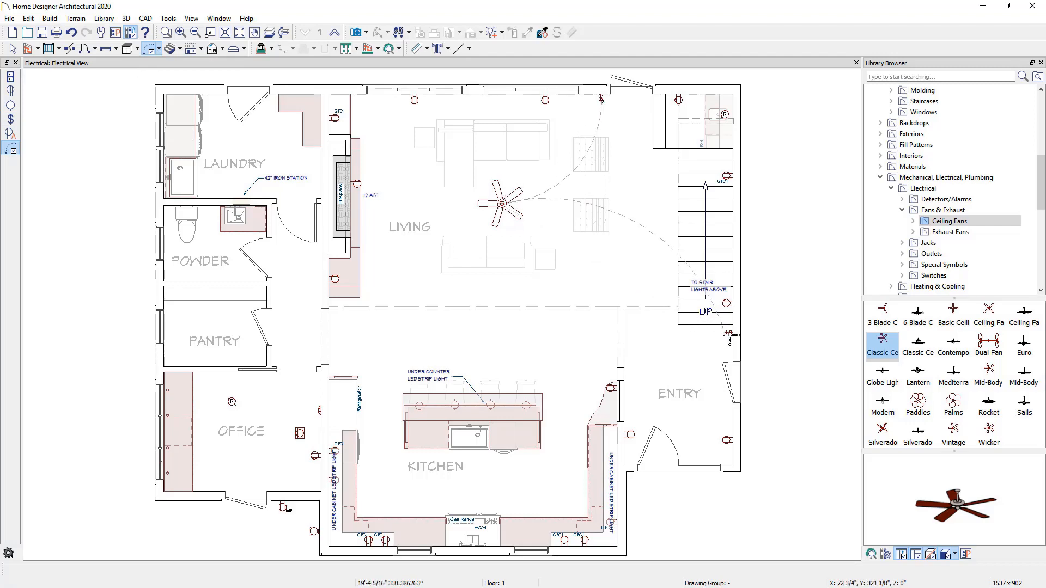
key("space")
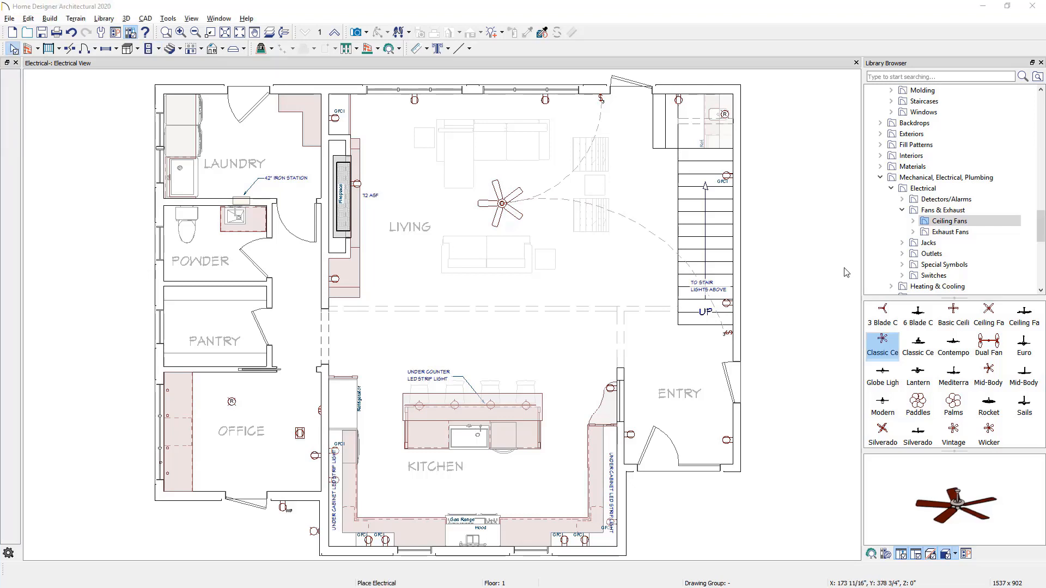
Place a Three Way switch from the Switches library on the entry's exterior wall next to the existing switch
left_click(902, 275)
scroll(902, 278, "down", 2)
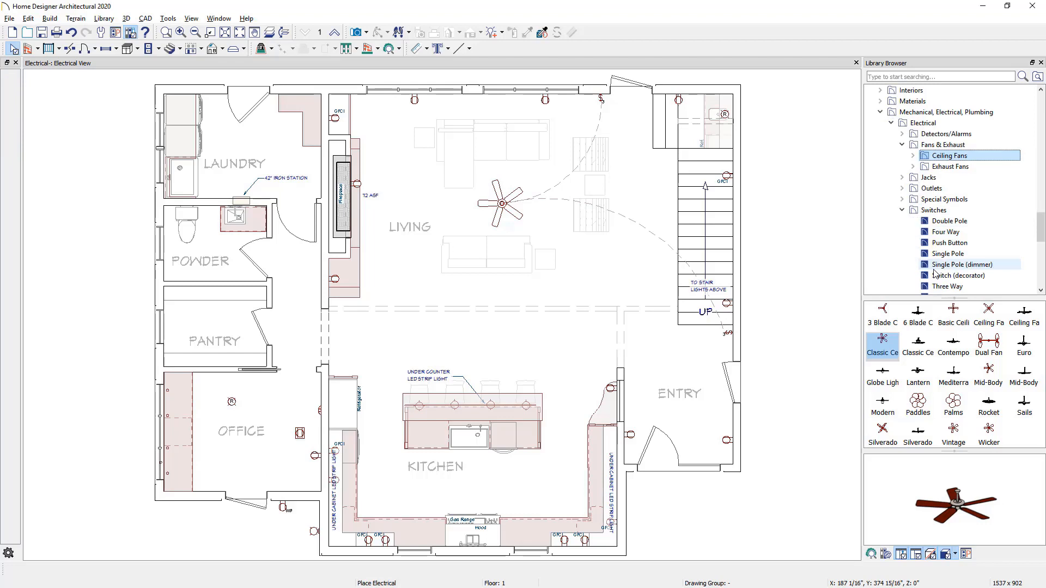
left_click(945, 287)
left_click(948, 330)
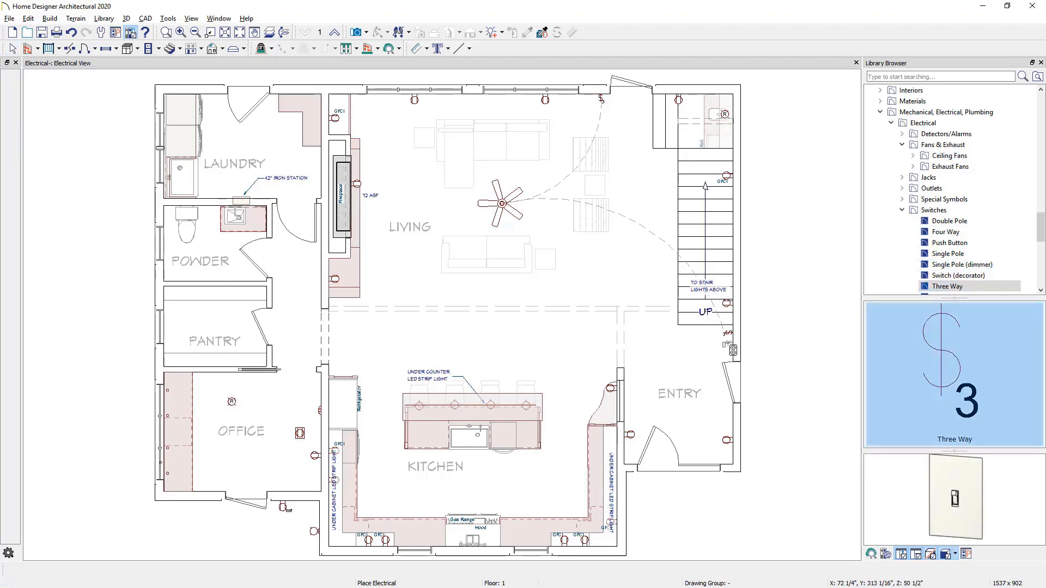
left_click(729, 347)
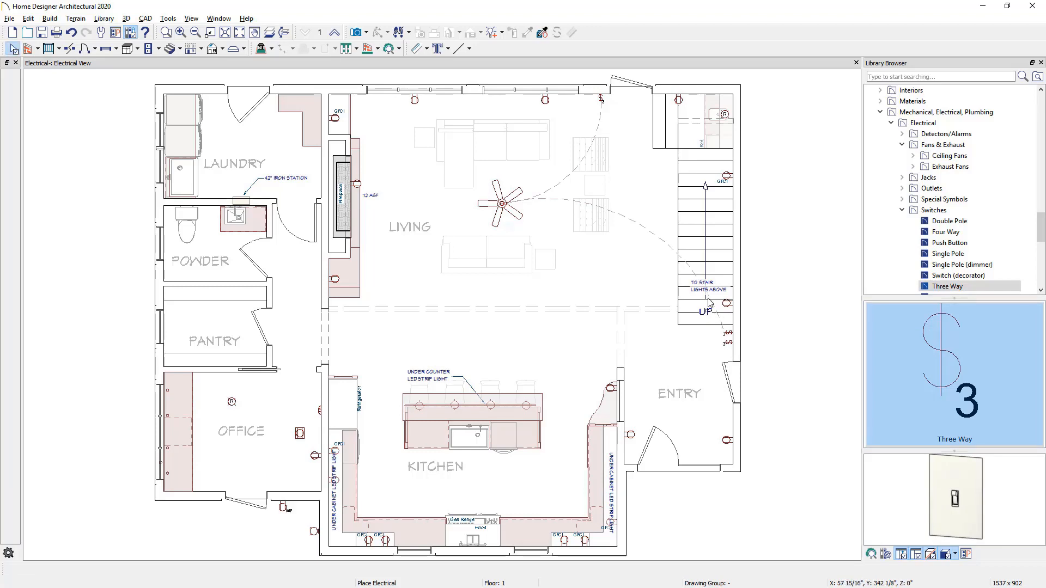